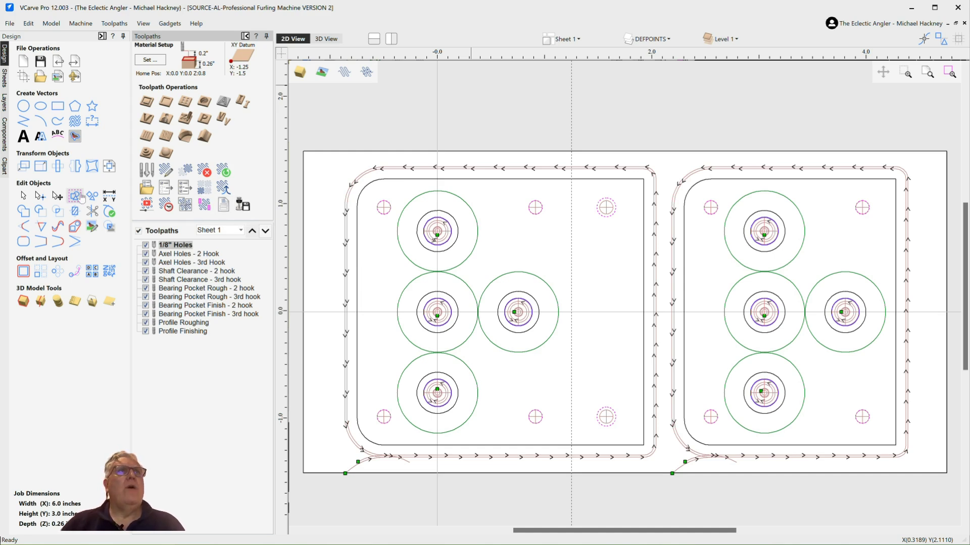
# Start the Draw Rectangle tool from the Create Vectors section of the Design panel.
pyautogui.click(56, 106)
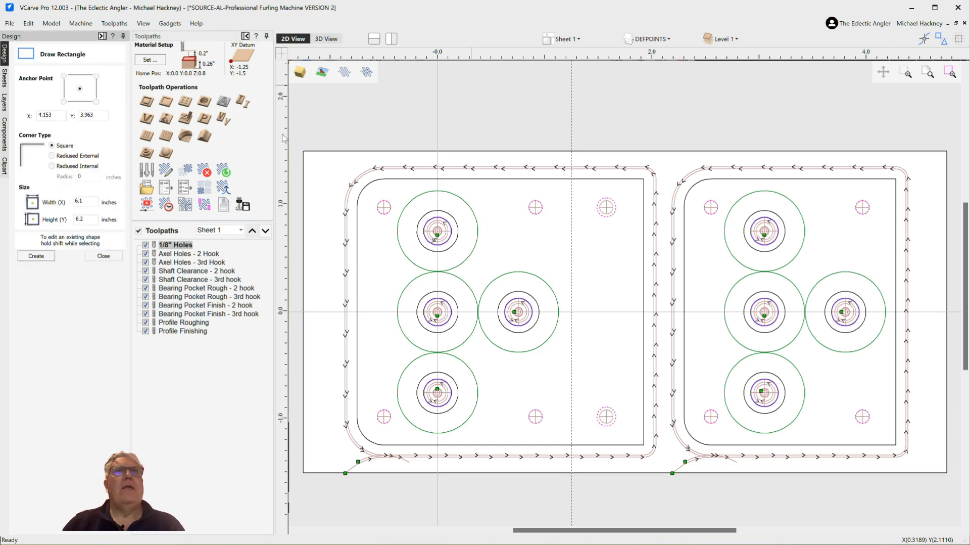
# Draw a 0.525 × 0.95 inch rectangle at the material's top-left corner.
pyautogui.scroll(-1, 375, 162)
pyautogui.scroll(-1, 354, 154)
pyautogui.scroll(1, 326, 147)
pyautogui.moveTo(311, 140); pyautogui.dragTo(356, 221)
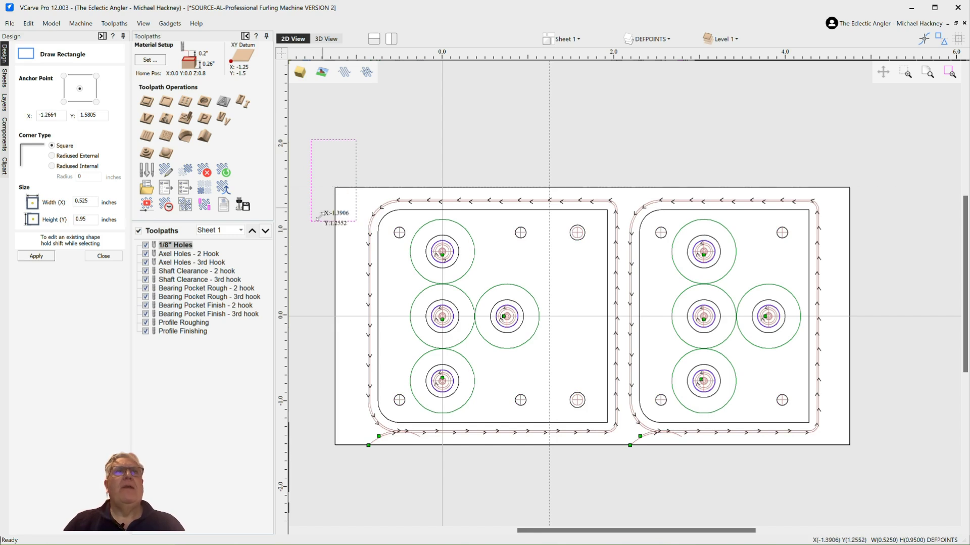
pyautogui.click(204, 204)
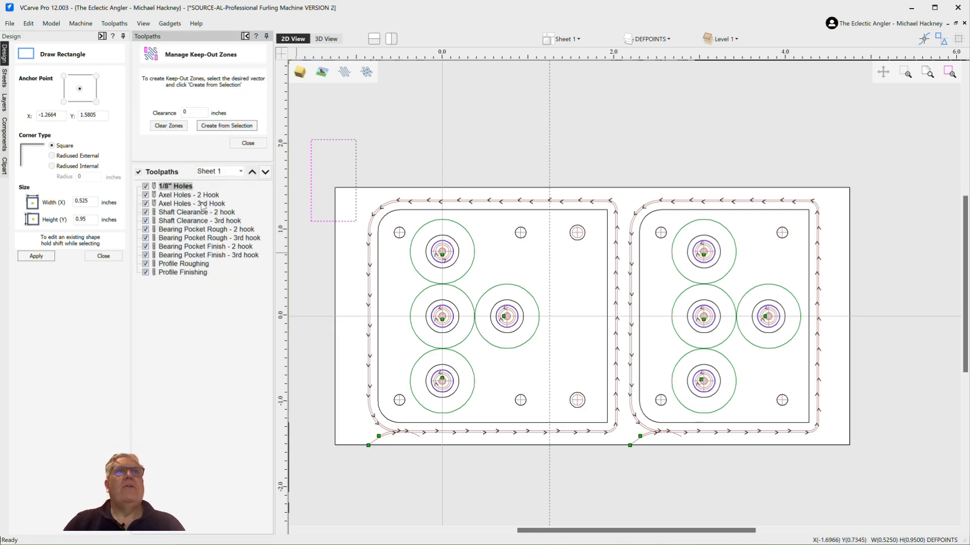
# Set the keep-out zone clearance to 5 inches.
pyautogui.doubleClick(183, 112)
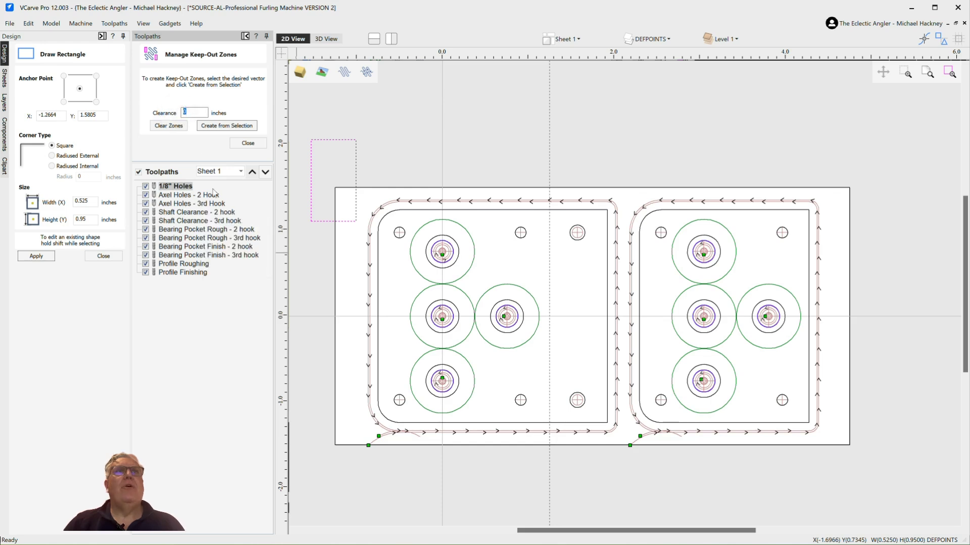
pyautogui.write('5')
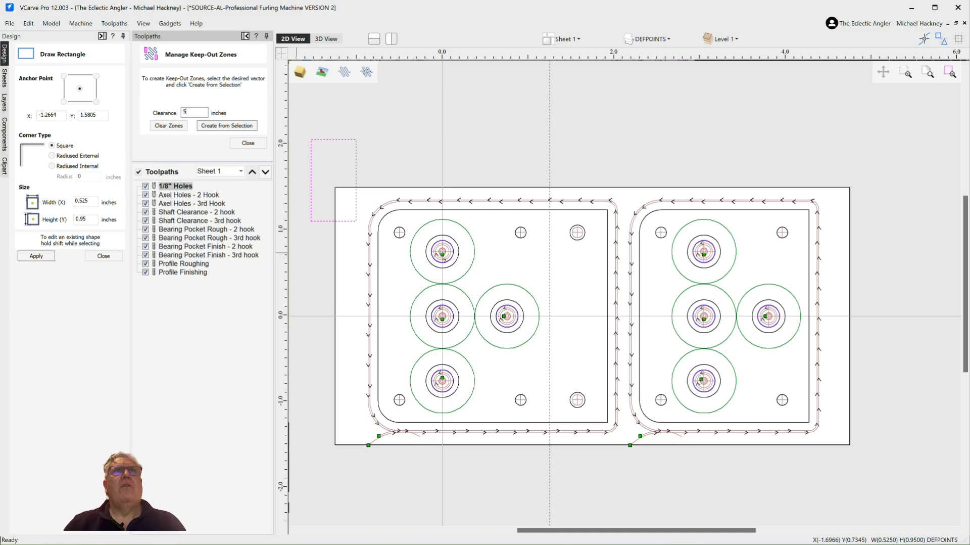
# In an angled 3D view, create a keep-out zone from the selected rectangle.
pyautogui.click(328, 39)
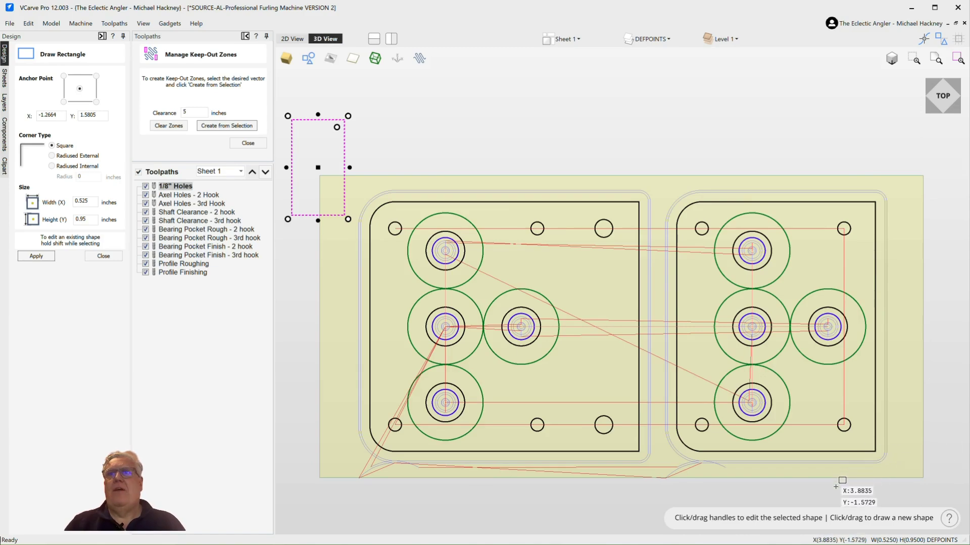
pyautogui.moveTo(860, 478); pyautogui.dragTo(910, 137, button='middle')
pyautogui.click(929, 101)
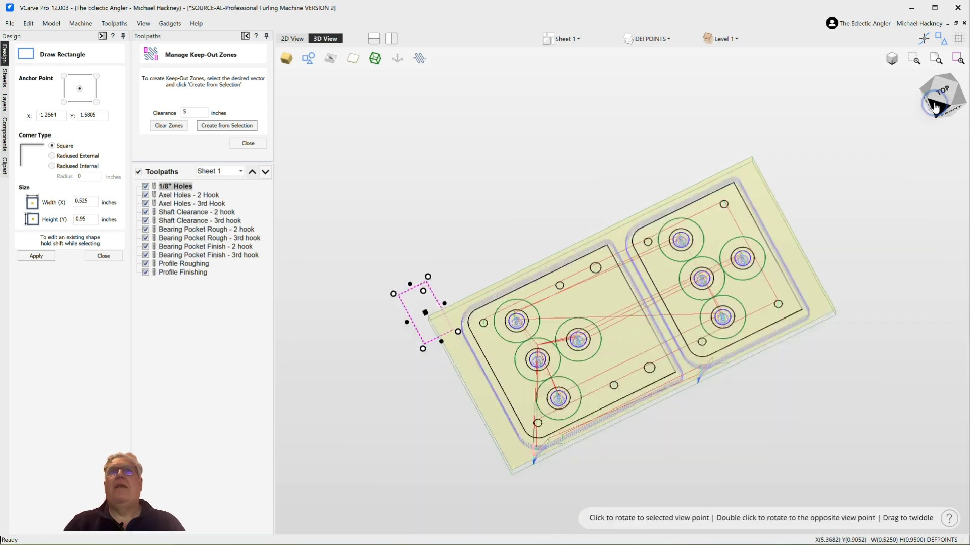
pyautogui.scroll(2, 384, 467)
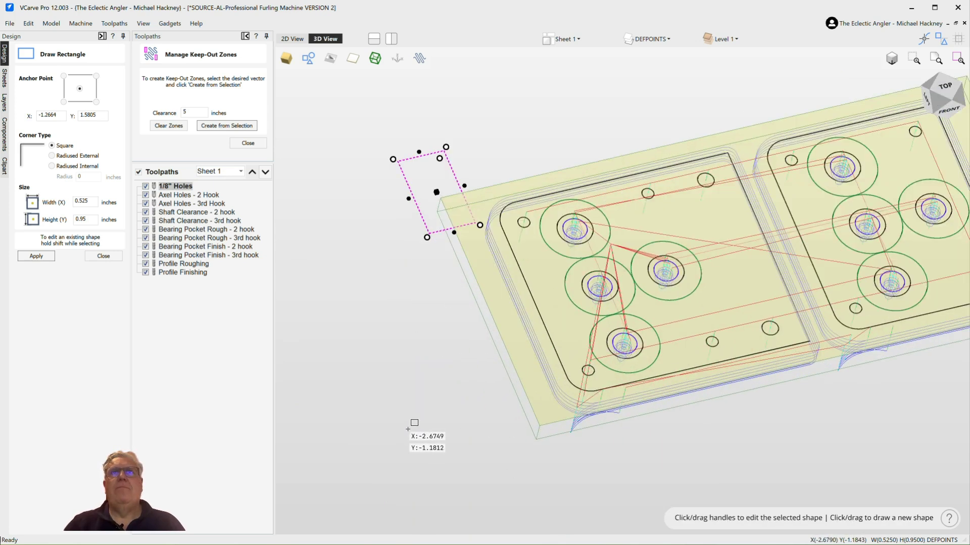
pyautogui.scroll(-1, 384, 468)
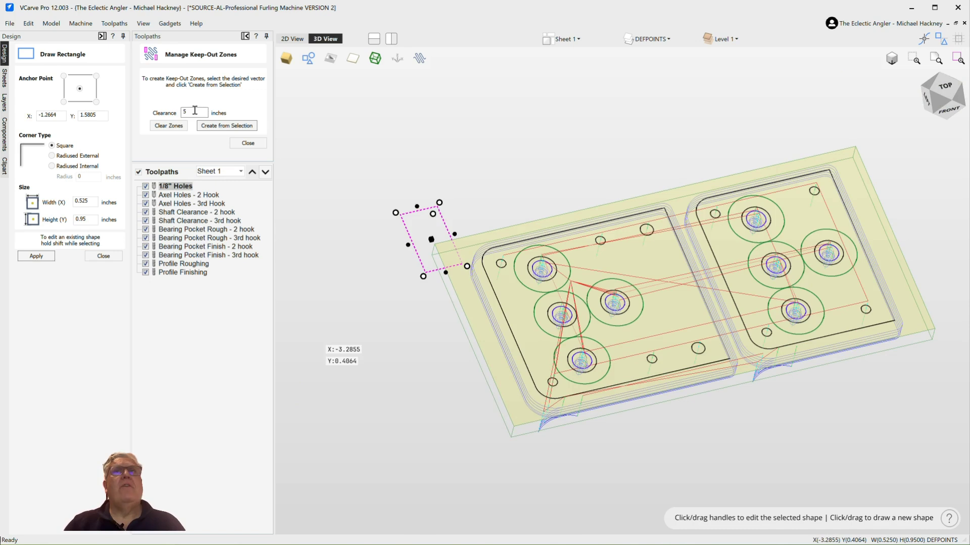
pyautogui.click(237, 129)
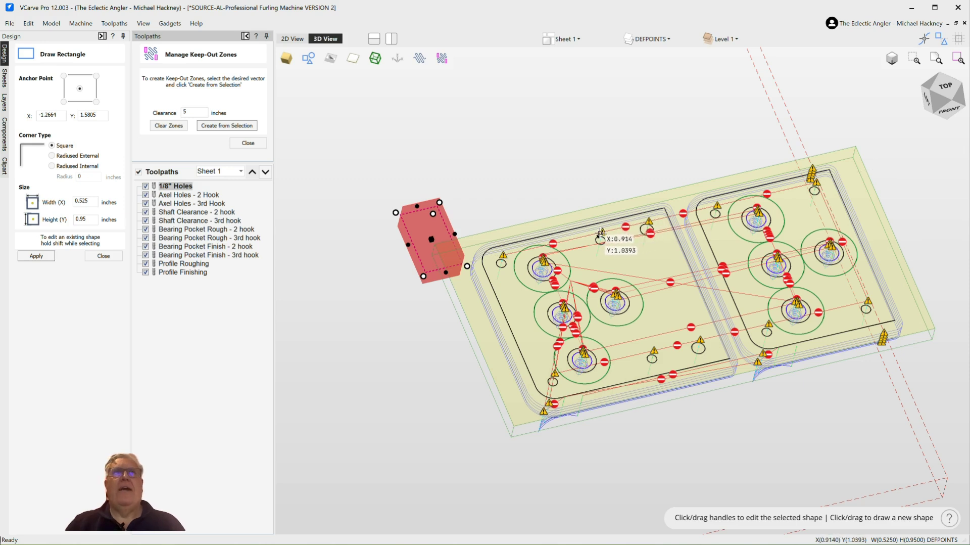
# Close the keep-out settings and turn on keep-out zone display in the 3D view.
pyautogui.click(248, 143)
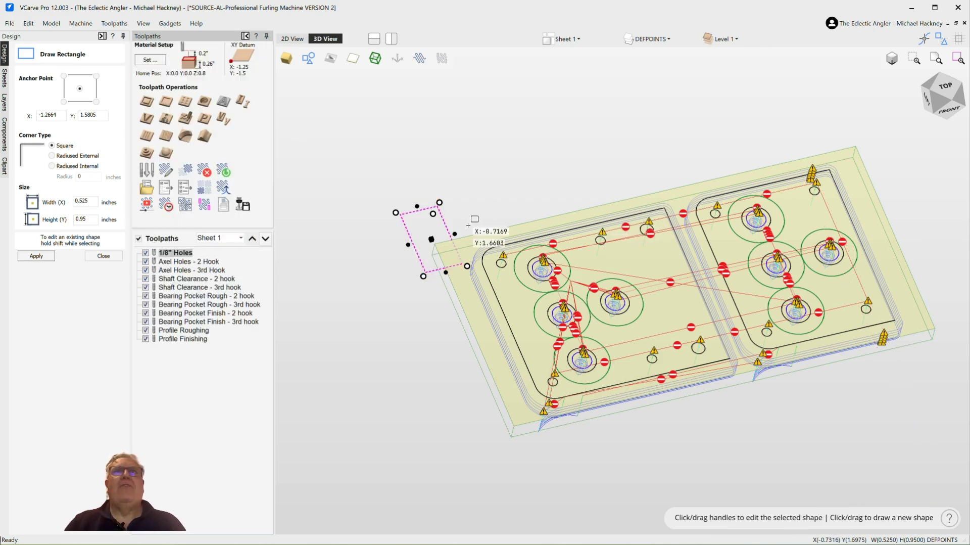
pyautogui.scroll(-5, 467, 226)
pyautogui.scroll(-3, 468, 226)
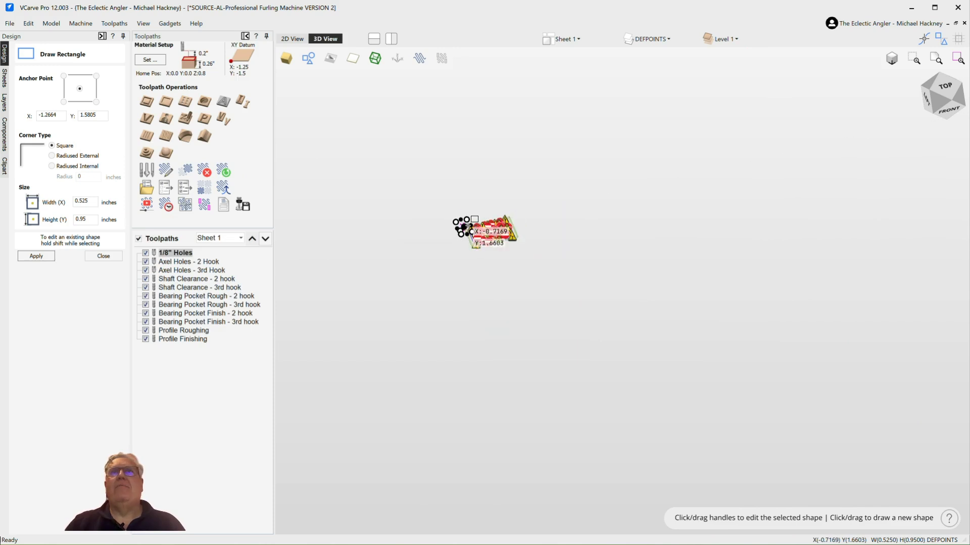
pyautogui.scroll(7, 468, 225)
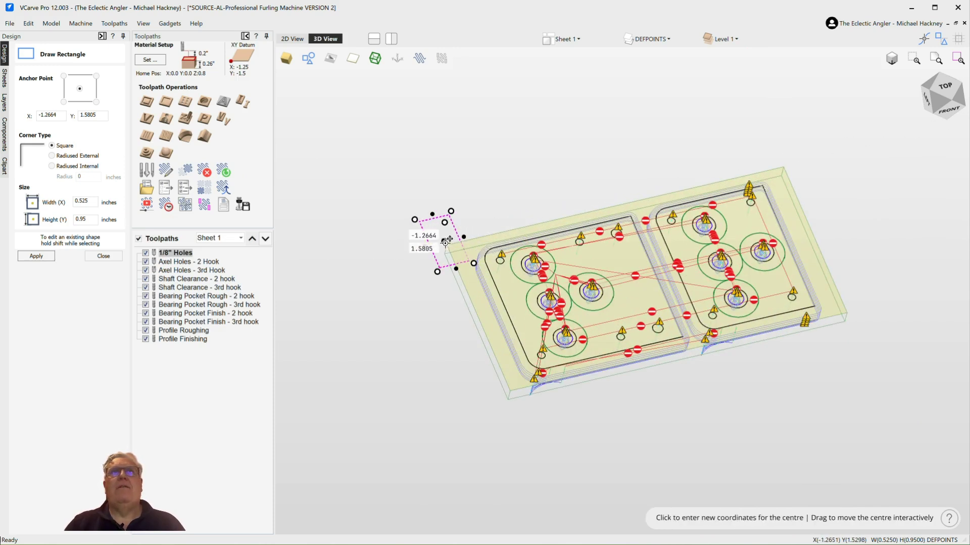
pyautogui.click(443, 65)
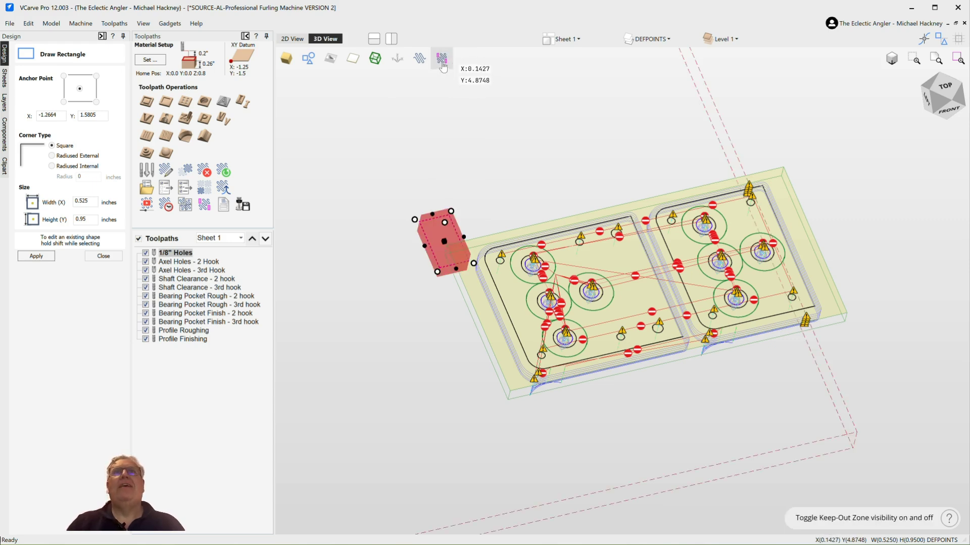
# Check the View menu display options, exit Draw Rectangle, and reopen the keep-out manager.
pyautogui.click(144, 23)
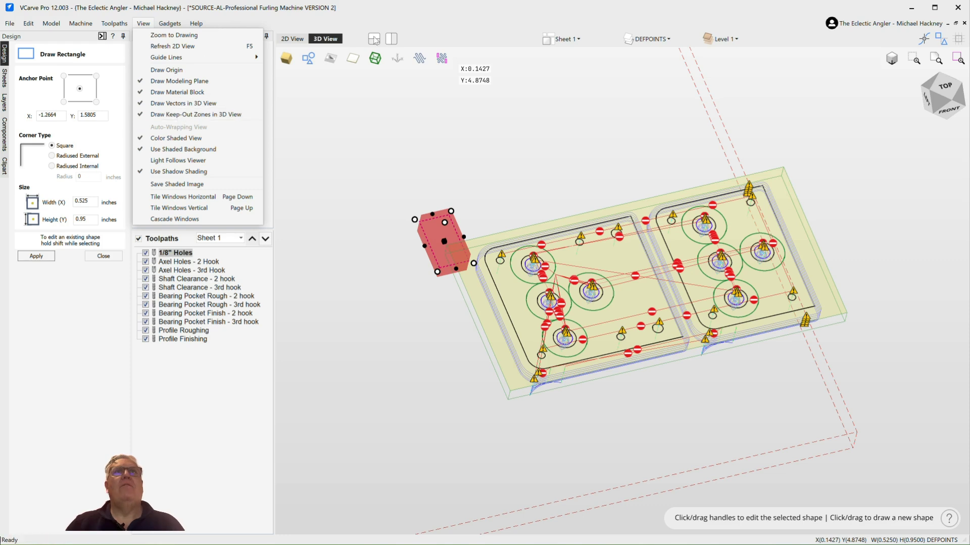
pyautogui.click(424, 16)
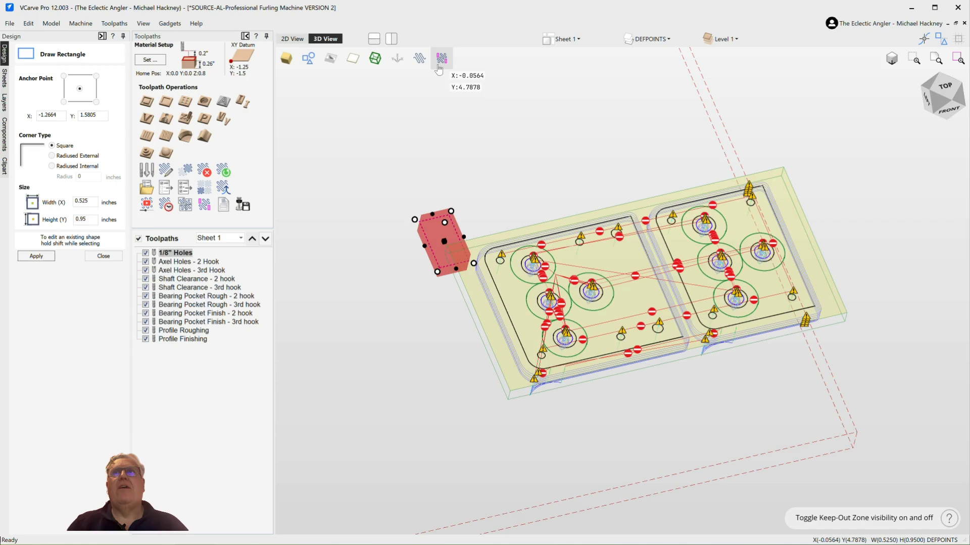
pyautogui.scroll(-3, 443, 134)
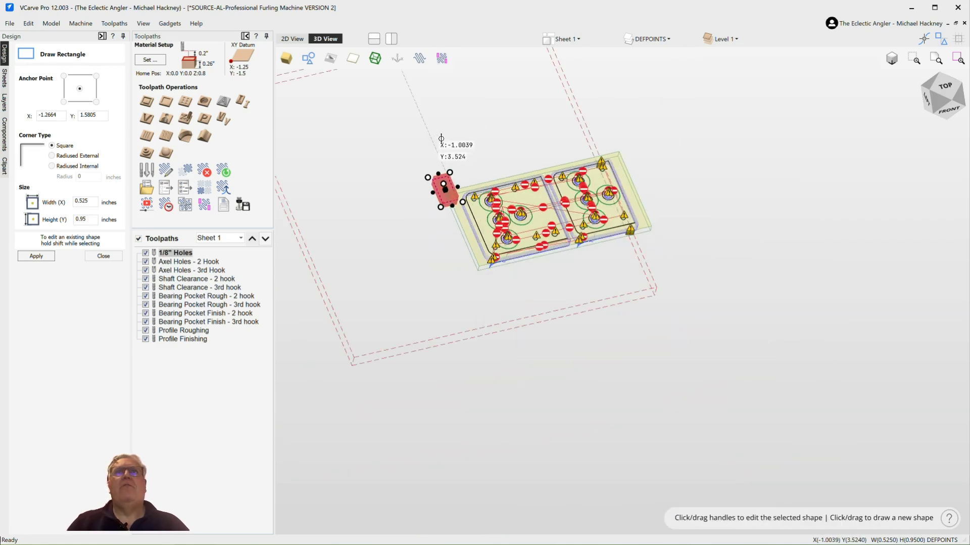
pyautogui.moveTo(748, 190); pyautogui.dragTo(680, 191, button='middle')
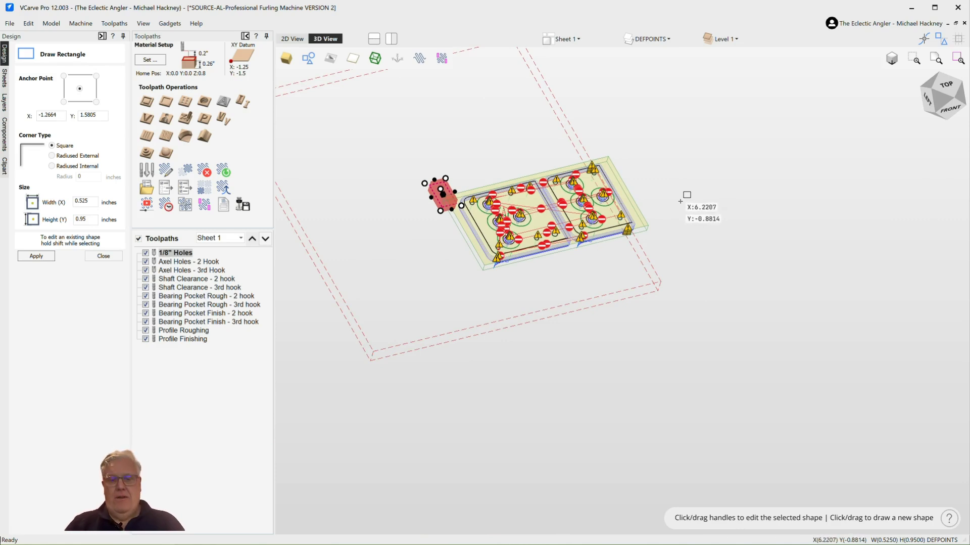
pyautogui.press('Escape')
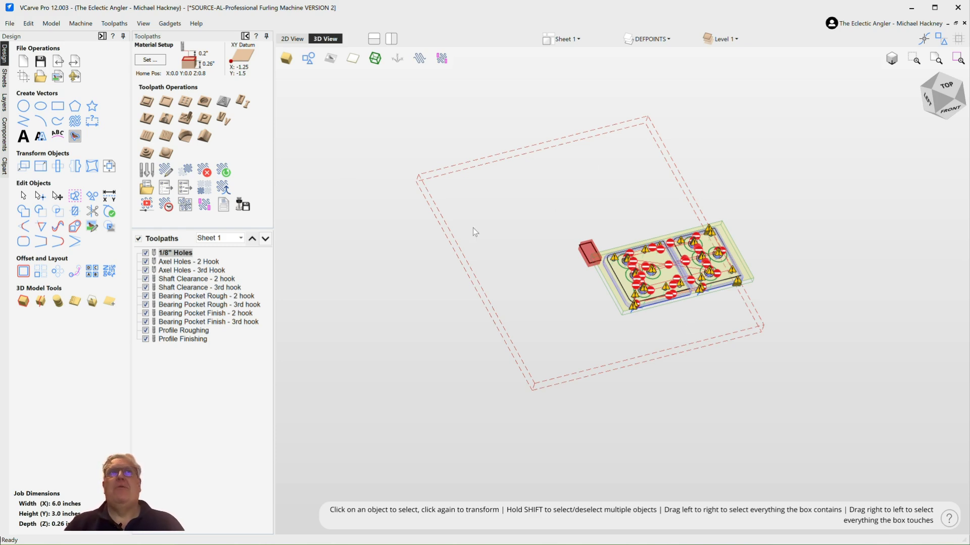
pyautogui.click(202, 207)
# Change the keep-out clearance to 0.1 inches and select the small box vector.
pyautogui.click(198, 108)
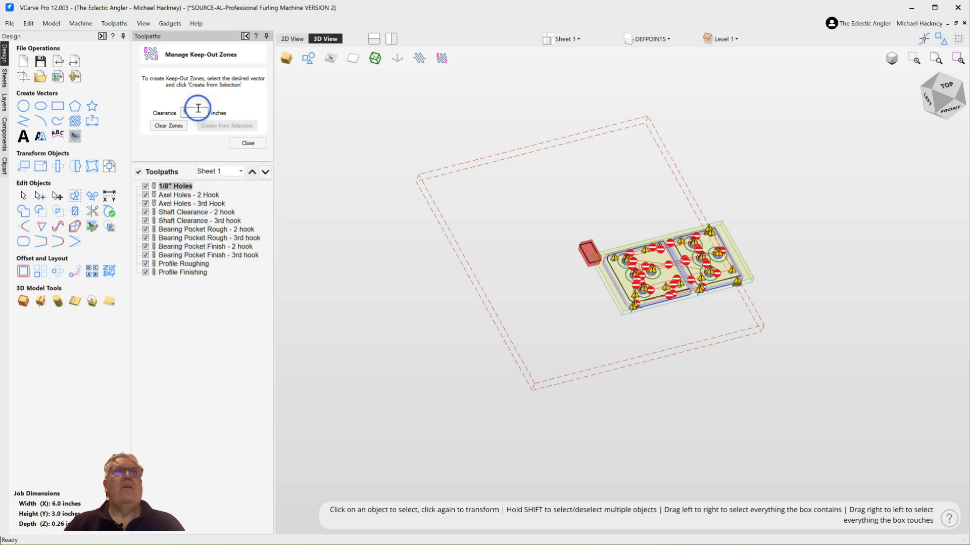
pyautogui.write('.1')
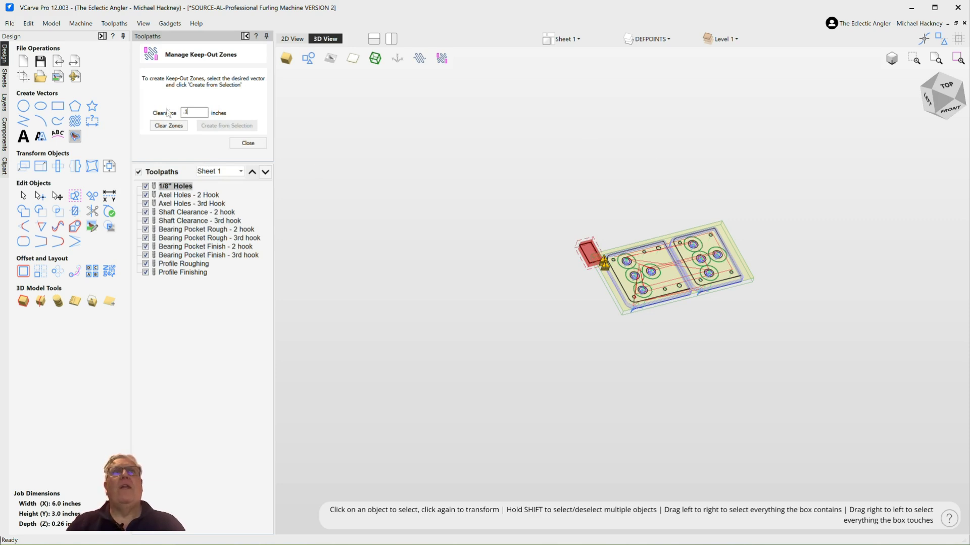
pyautogui.click(602, 285)
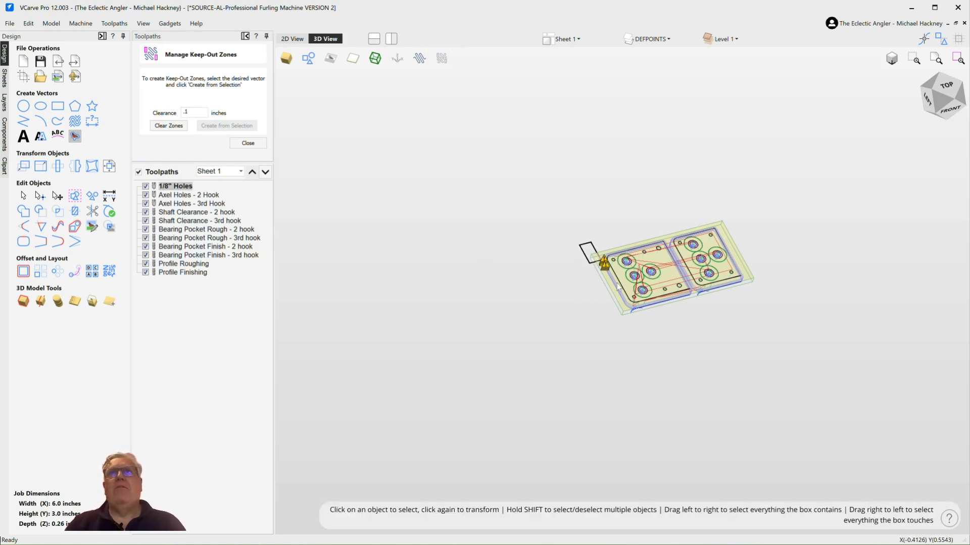
pyautogui.click(585, 257)
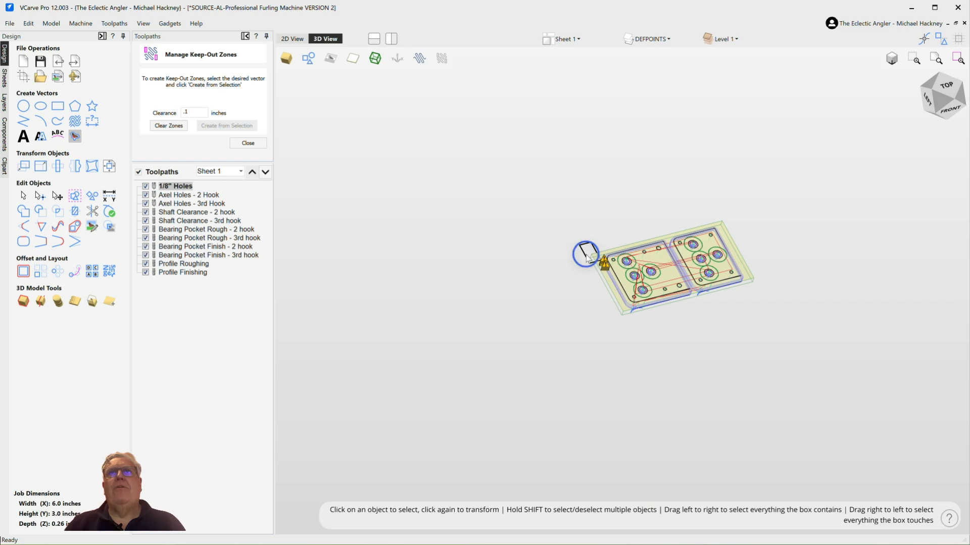
# Close the Keep-Out Zones manager and display the zone as a red block.
pyautogui.click(246, 143)
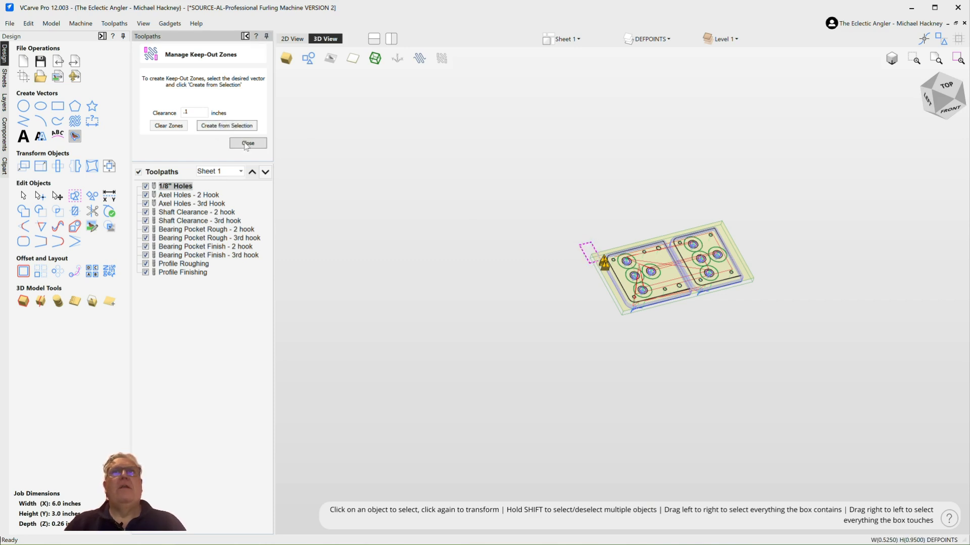
pyautogui.click(442, 58)
pyautogui.scroll(1, 609, 263)
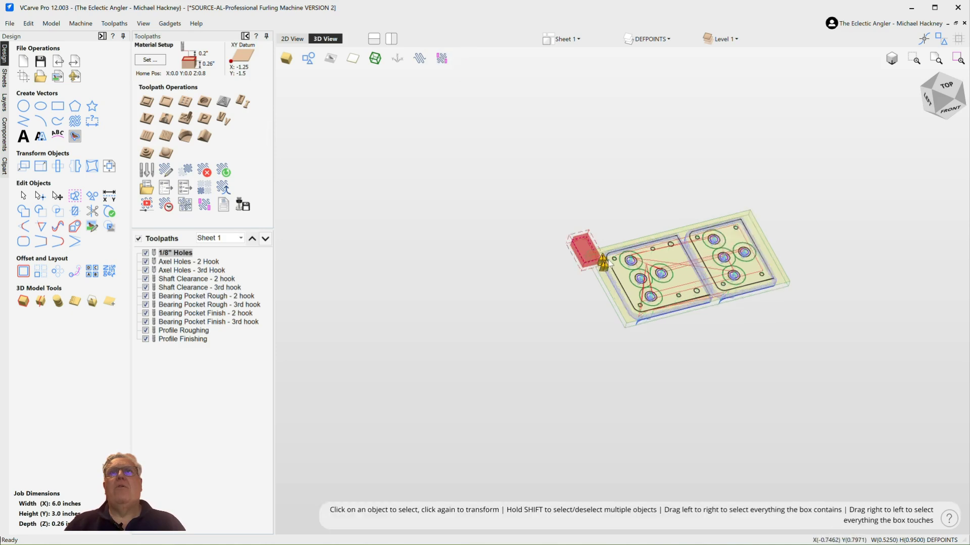
pyautogui.scroll(4, 580, 254)
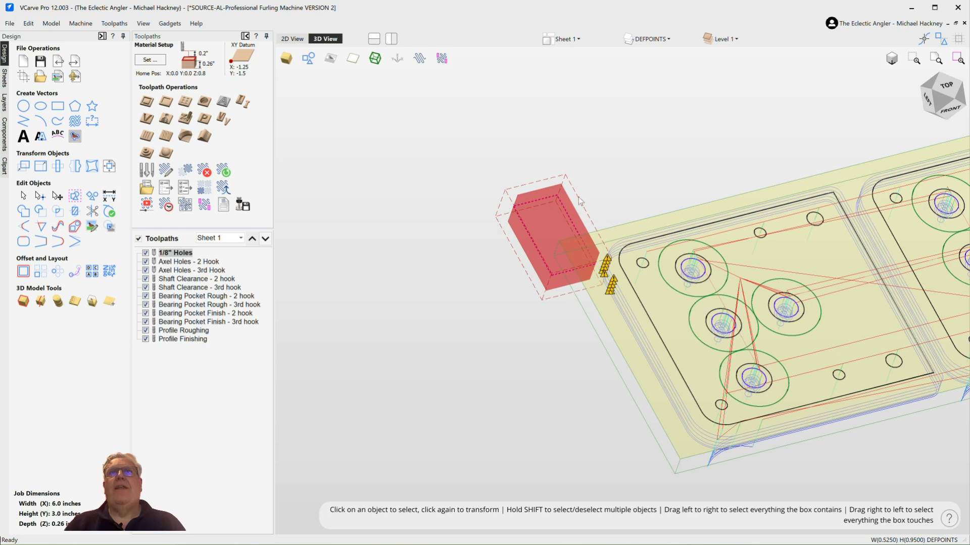
# Orbit the 3D view to inspect the red keep-out block from above and at an angle.
pyautogui.moveTo(681, 189); pyautogui.dragTo(752, 173)
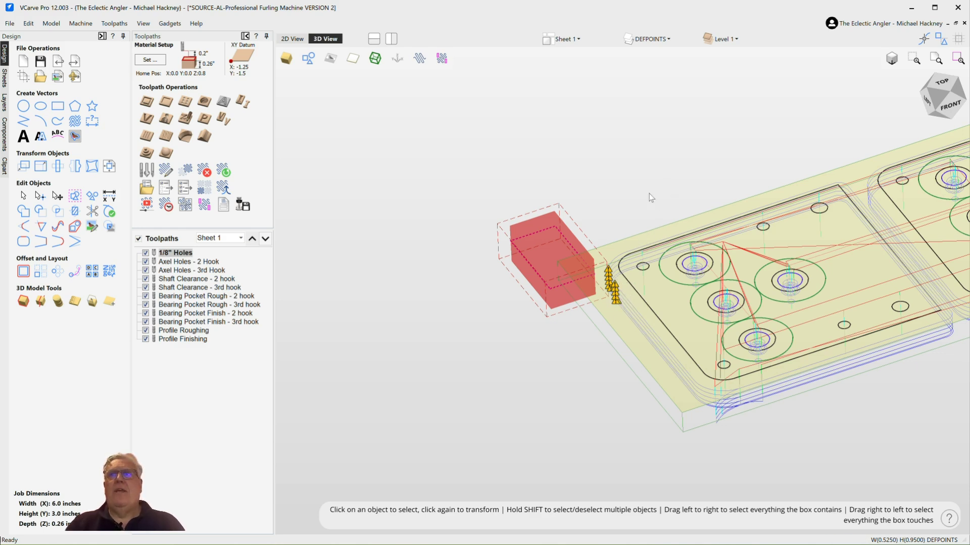
pyautogui.moveTo(650, 204); pyautogui.dragTo(644, 357)
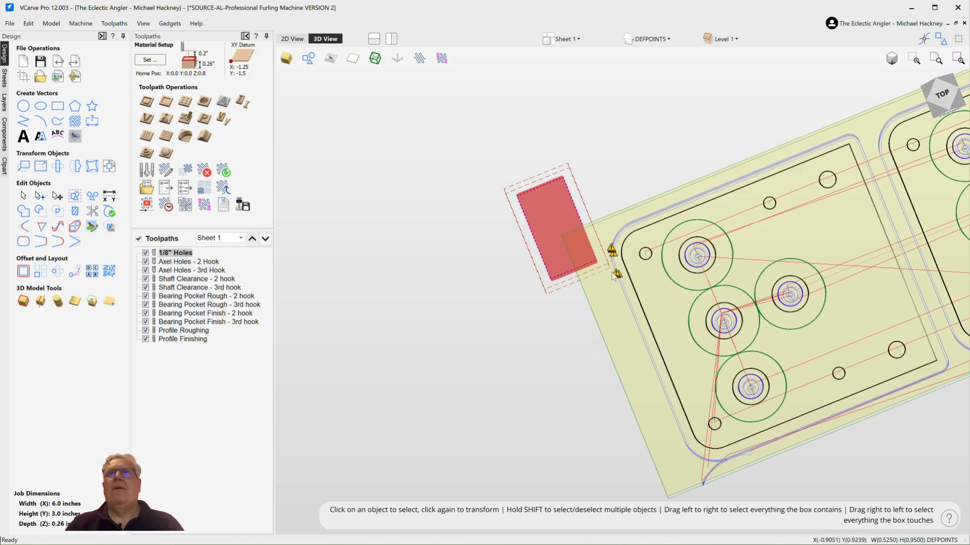
pyautogui.moveTo(559, 415); pyautogui.dragTo(596, 326)
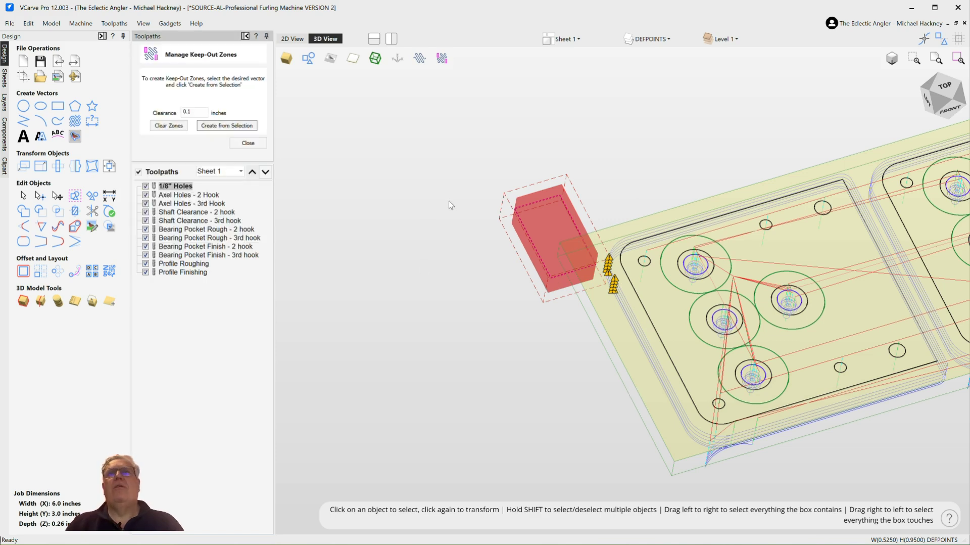
# Rebuild the keep-out zone from the box with 0 clearance and close the manager.
pyautogui.doubleClick(206, 114)
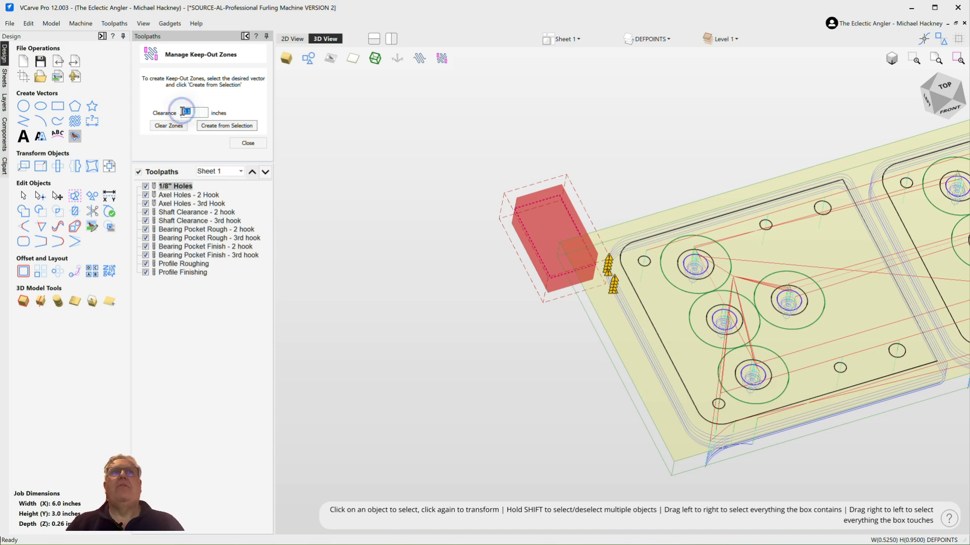
pyautogui.click(224, 130)
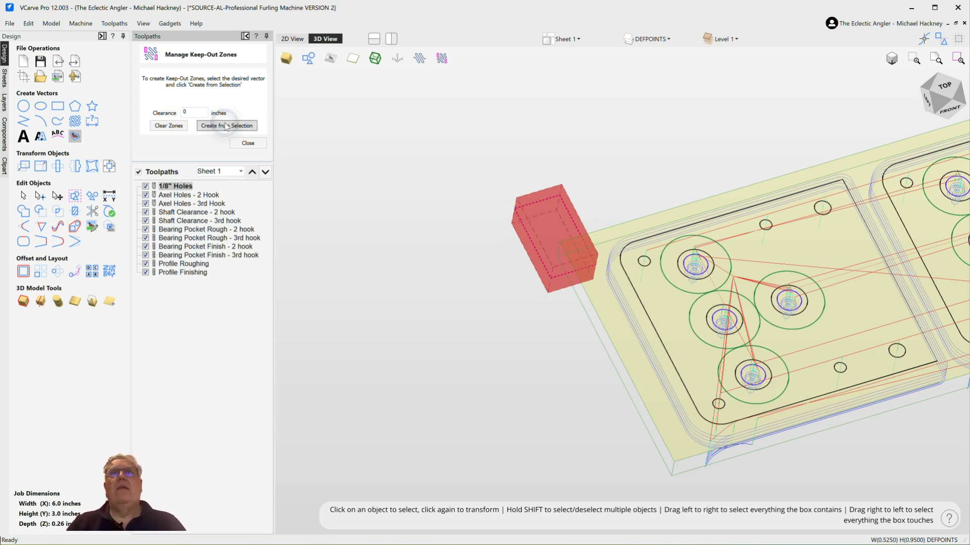
pyautogui.click(248, 143)
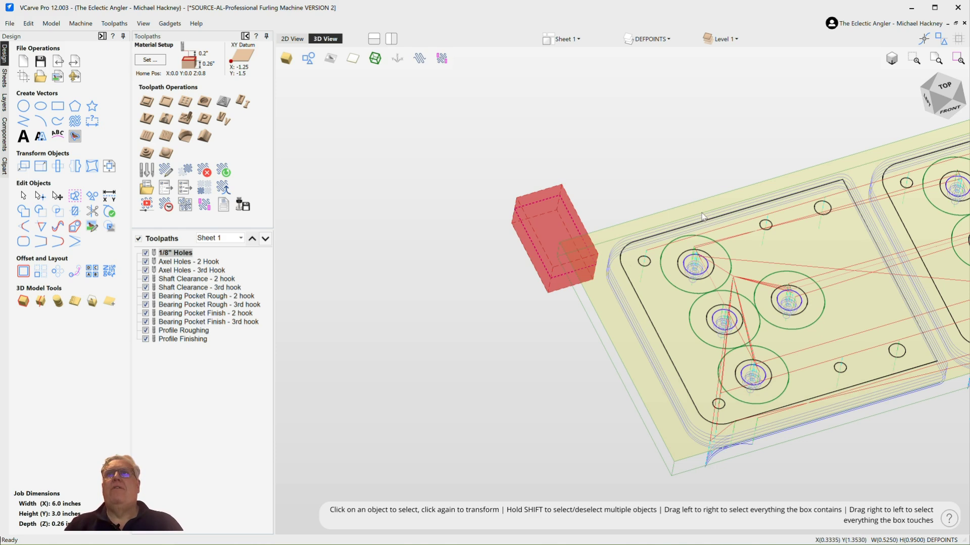
# From a top-down view showing both plates, open the Material Setup form.
pyautogui.scroll(-3, 702, 216)
pyautogui.scroll(2, 703, 217)
pyautogui.scroll(1, 868, 234)
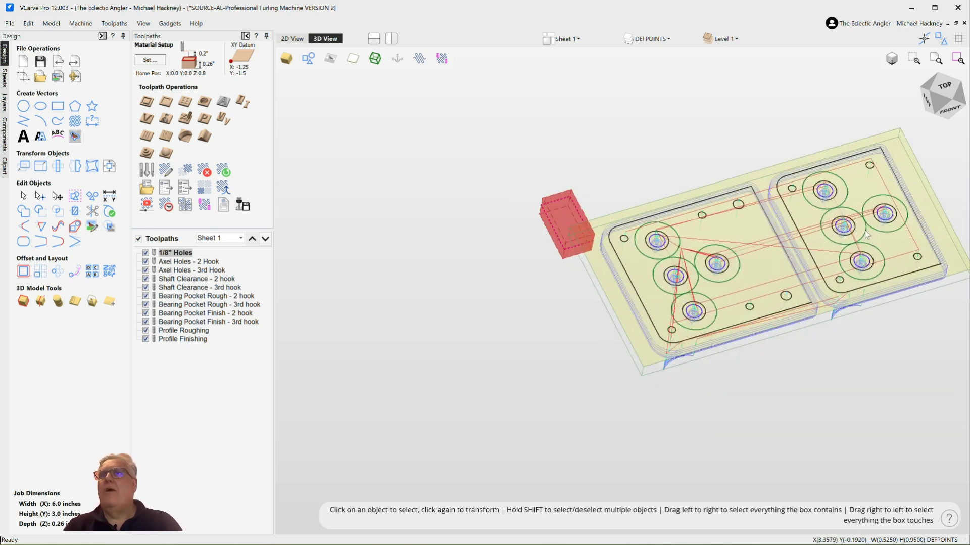
pyautogui.scroll(1, 867, 234)
pyautogui.scroll(1, 835, 161)
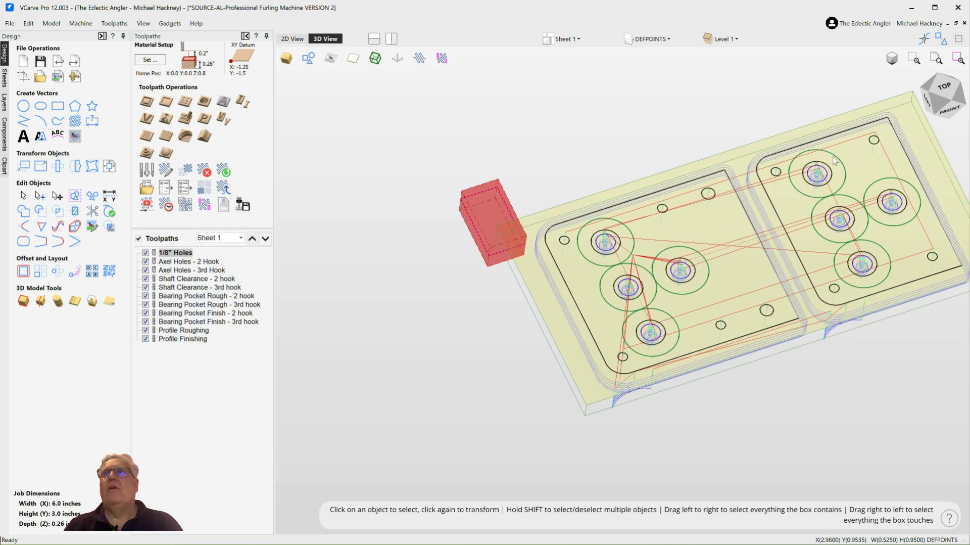
pyautogui.click(943, 87)
pyautogui.scroll(2, 323, 212)
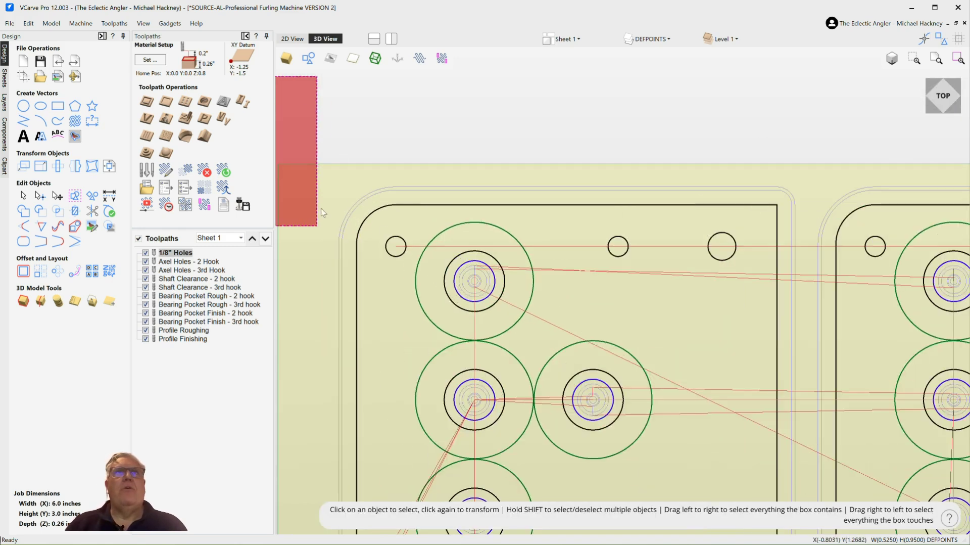
pyautogui.scroll(-2, 301, 220)
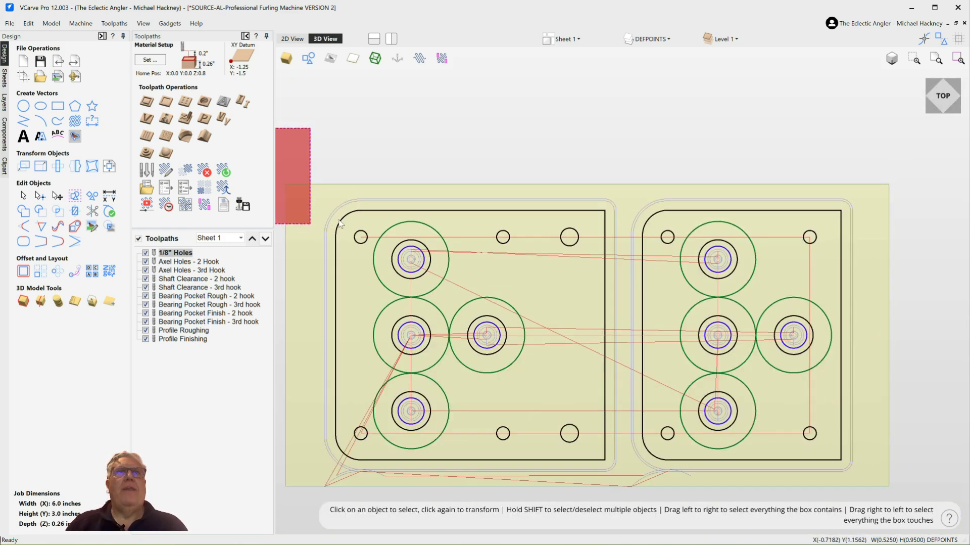
pyautogui.scroll(-2, 512, 177)
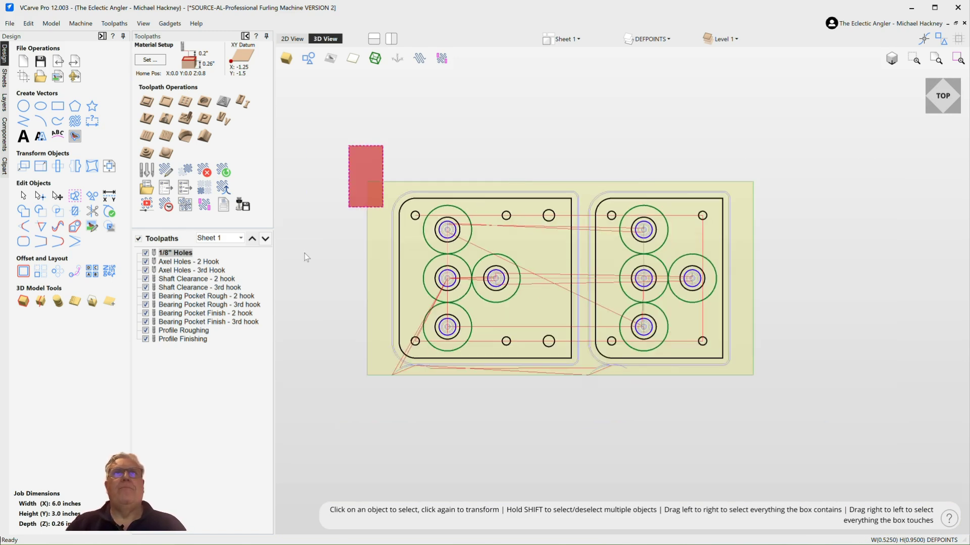
pyautogui.scroll(2, 306, 257)
pyautogui.scroll(-1, 416, 195)
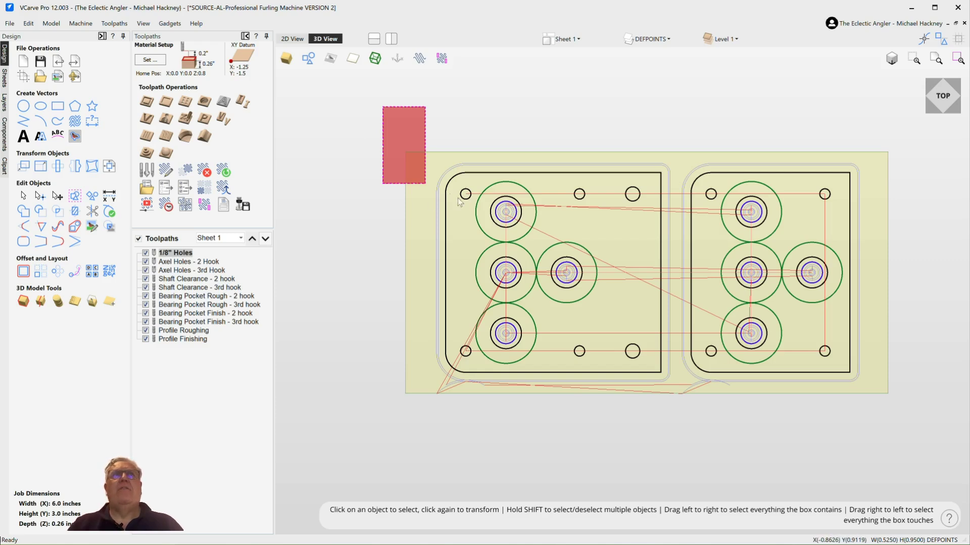
pyautogui.click(159, 59)
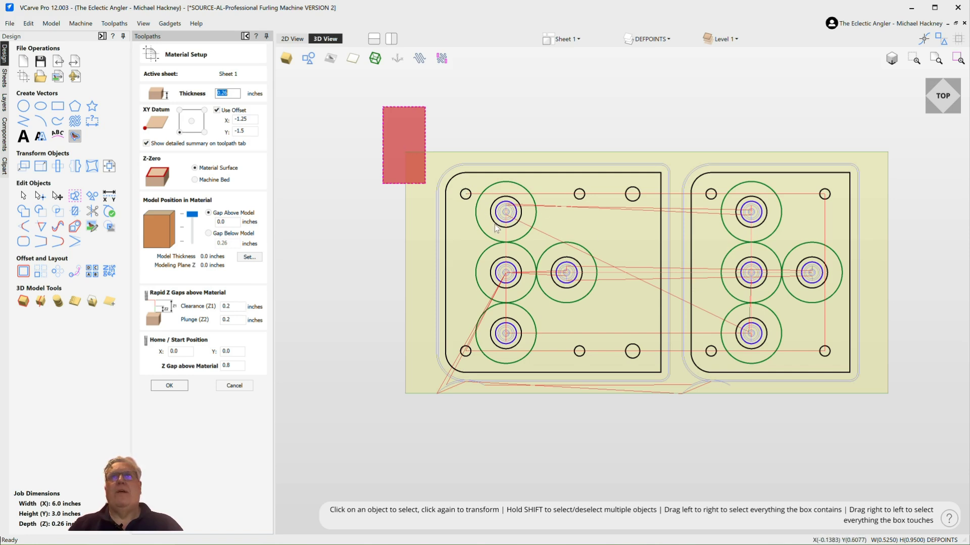
# Dismiss the Material Setup form to return to the eleven-toolpath list.
pyautogui.press('Return')
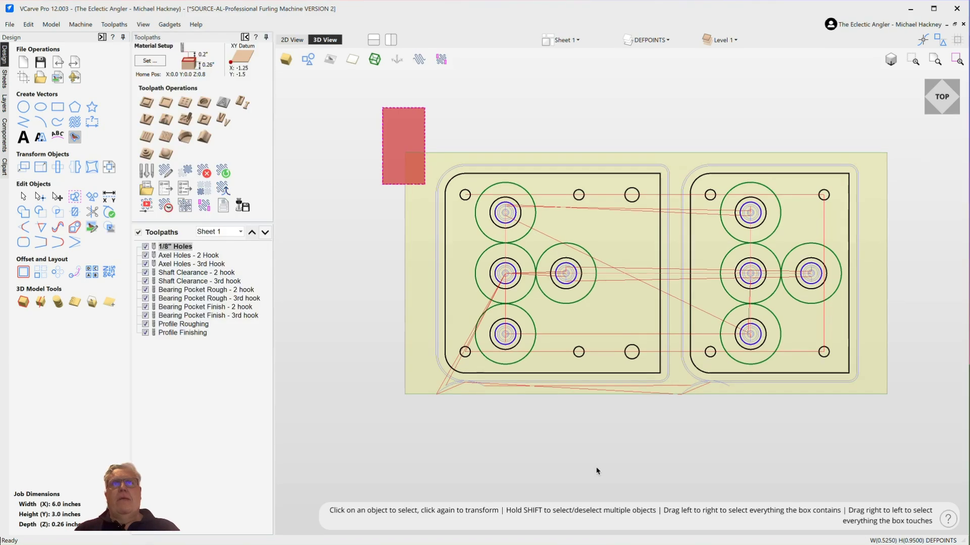